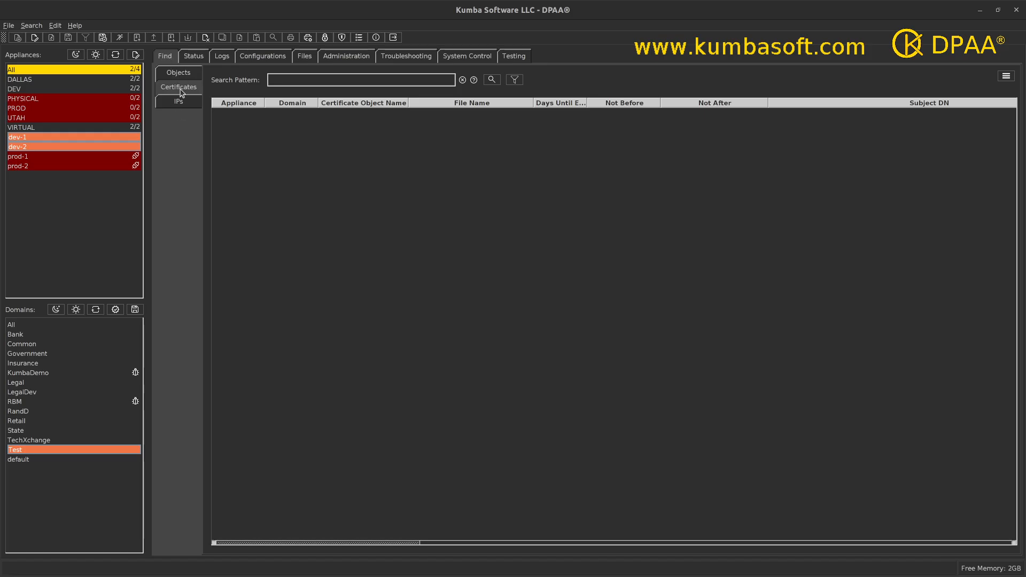
# Search for certificates in the Test domain on dev-1 and dev-2, ignoring expiration dates, and narrow the File Name and Certificate Object Name columns.
pyautogui.click(515, 80)
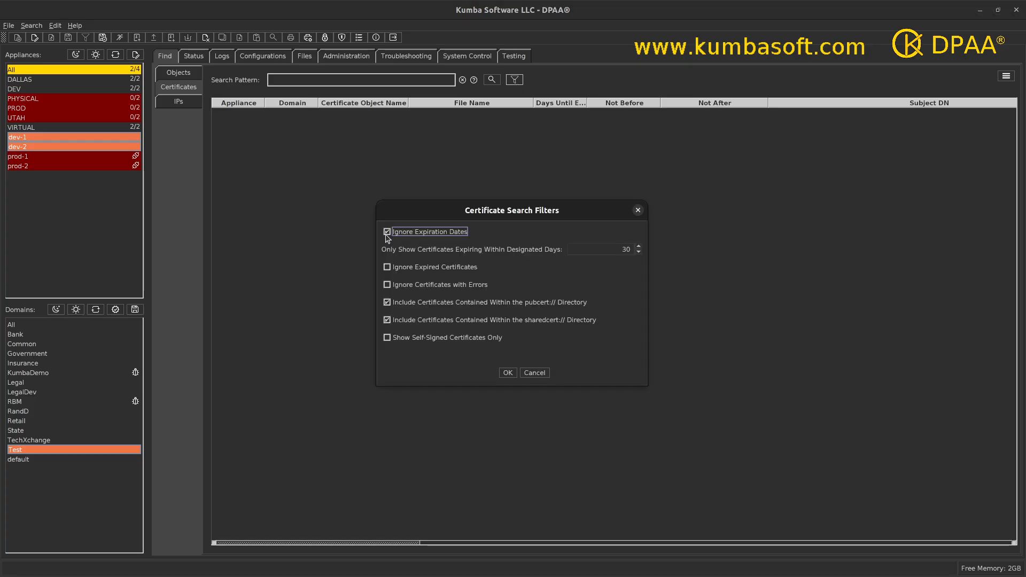
pyautogui.click(507, 374)
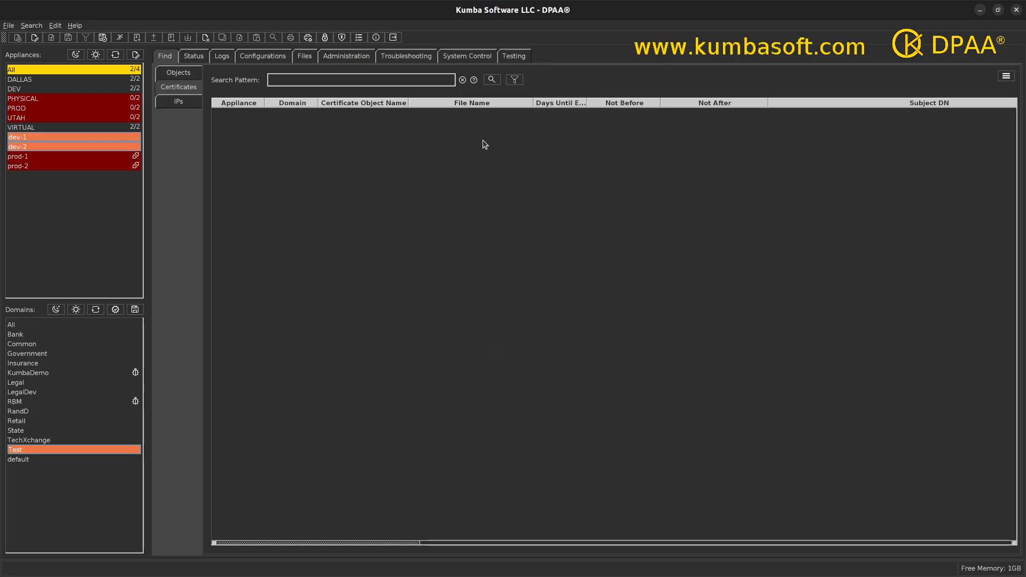
pyautogui.click(492, 80)
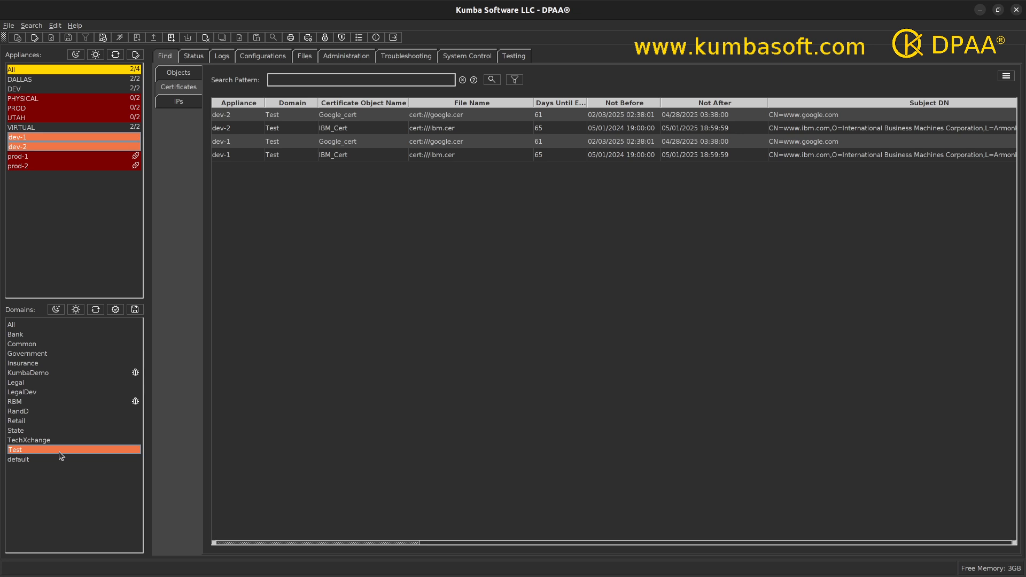
pyautogui.moveTo(532, 102); pyautogui.dragTo(492, 103)
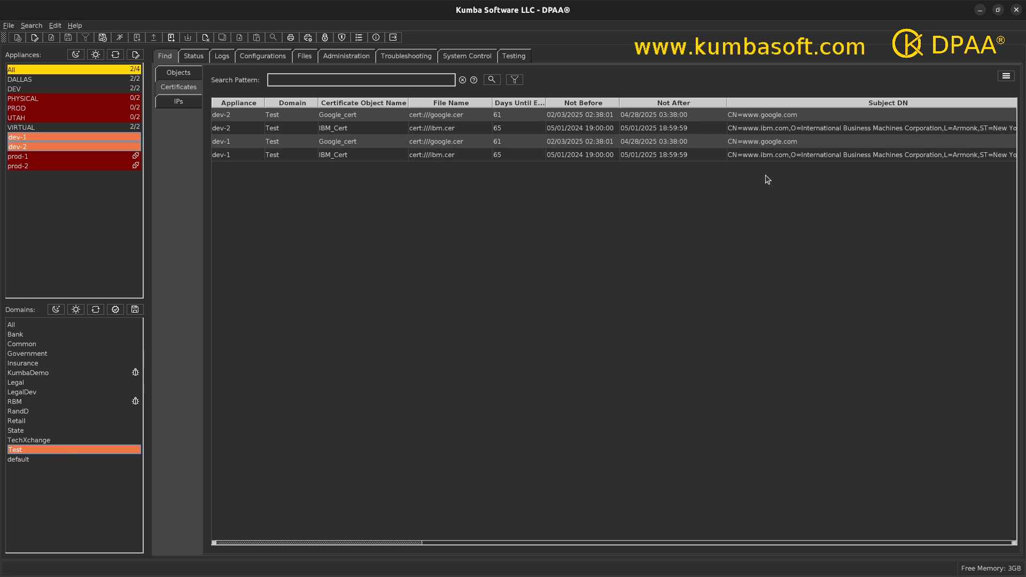
pyautogui.moveTo(408, 103); pyautogui.dragTo(387, 103)
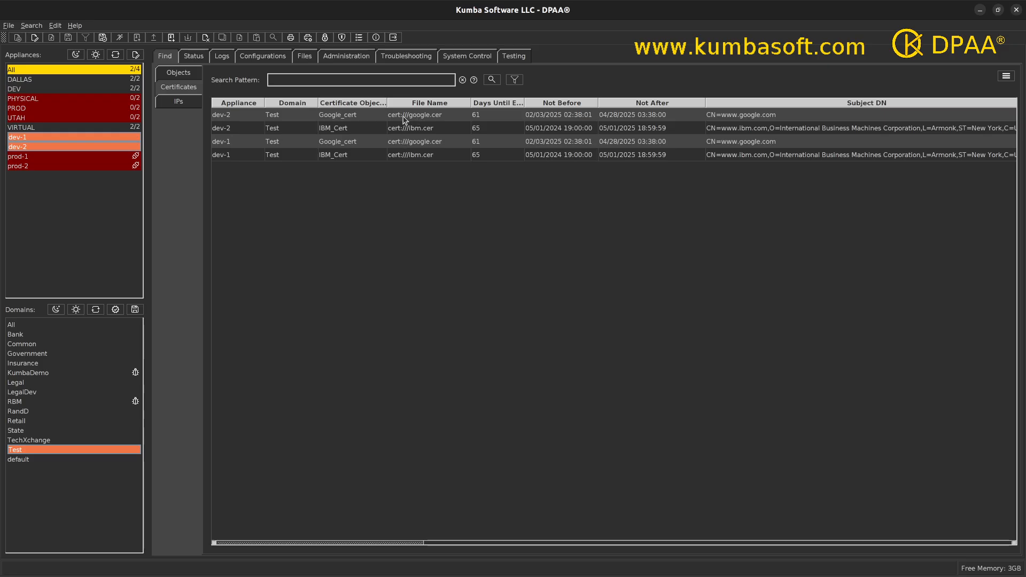
# Start a validation credential from all listed Google_cert and IBM_Cert entries and name it External_Company_ValCred.
pyautogui.moveTo(406, 121); pyautogui.dragTo(403, 164)
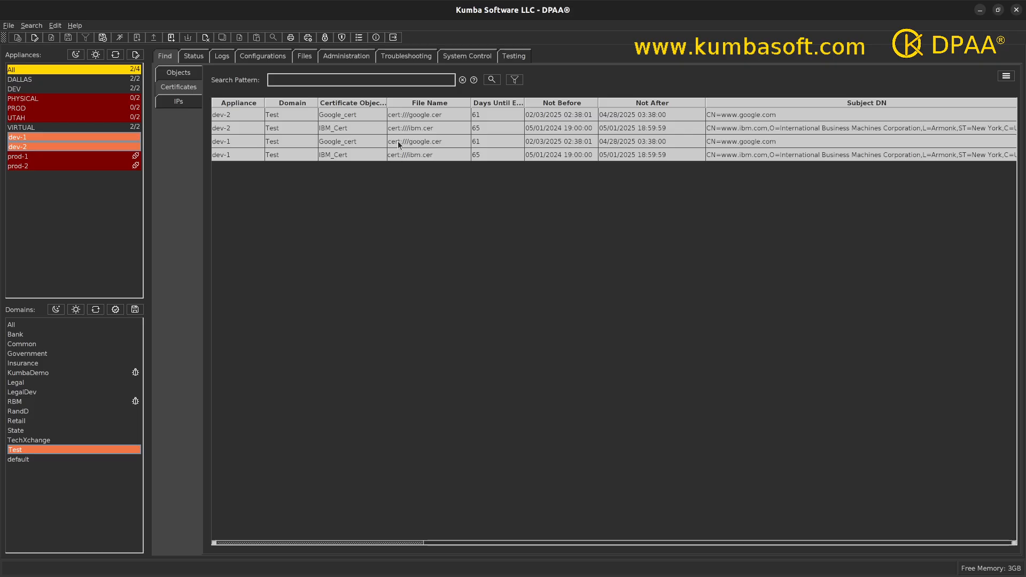
pyautogui.click(1006, 80)
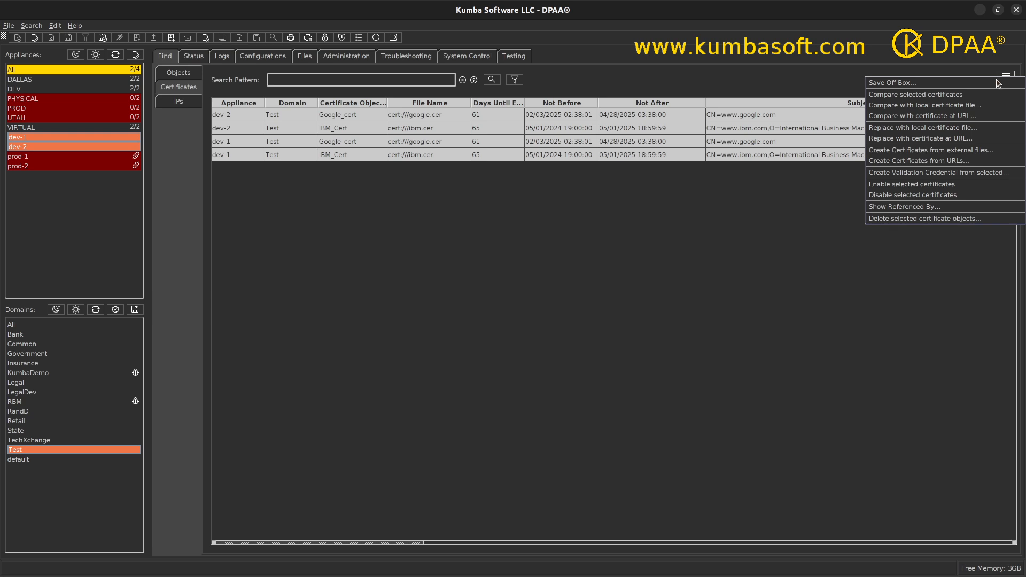
pyautogui.click(903, 171)
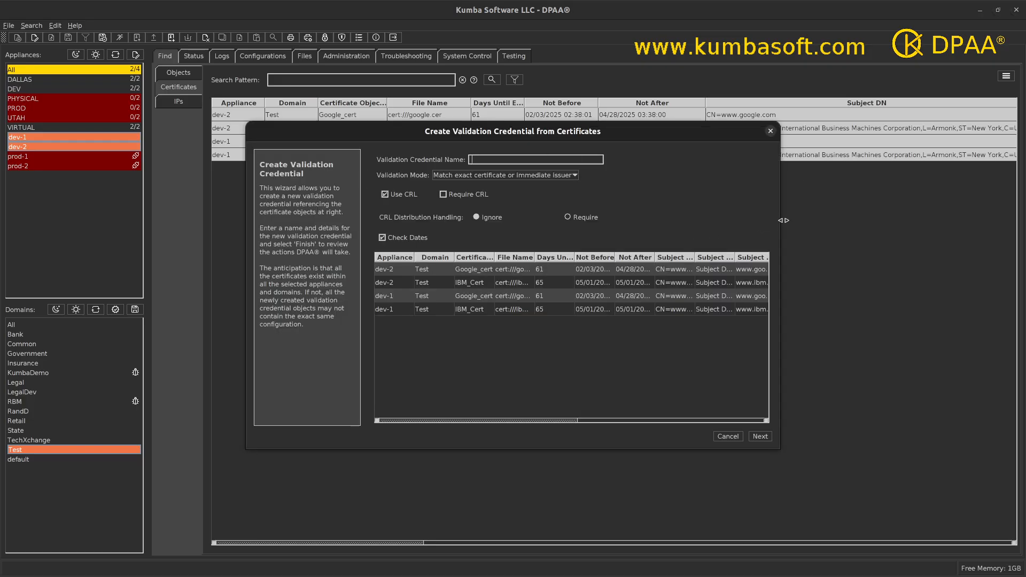
pyautogui.moveTo(781, 224); pyautogui.dragTo(859, 224)
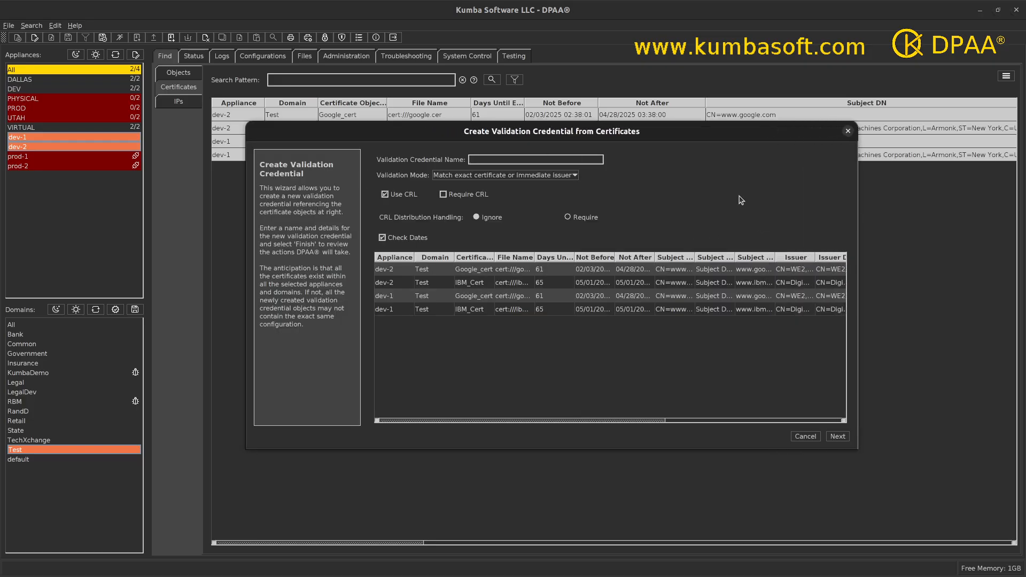
pyautogui.moveTo(530, 131); pyautogui.dragTo(449, 137)
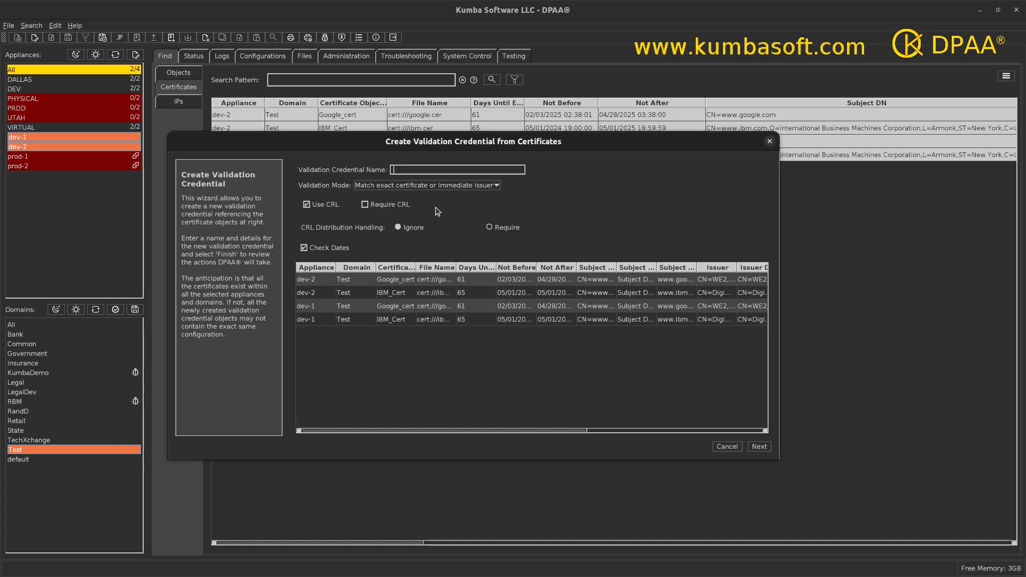
pyautogui.hotkey('ctrl', 'v')
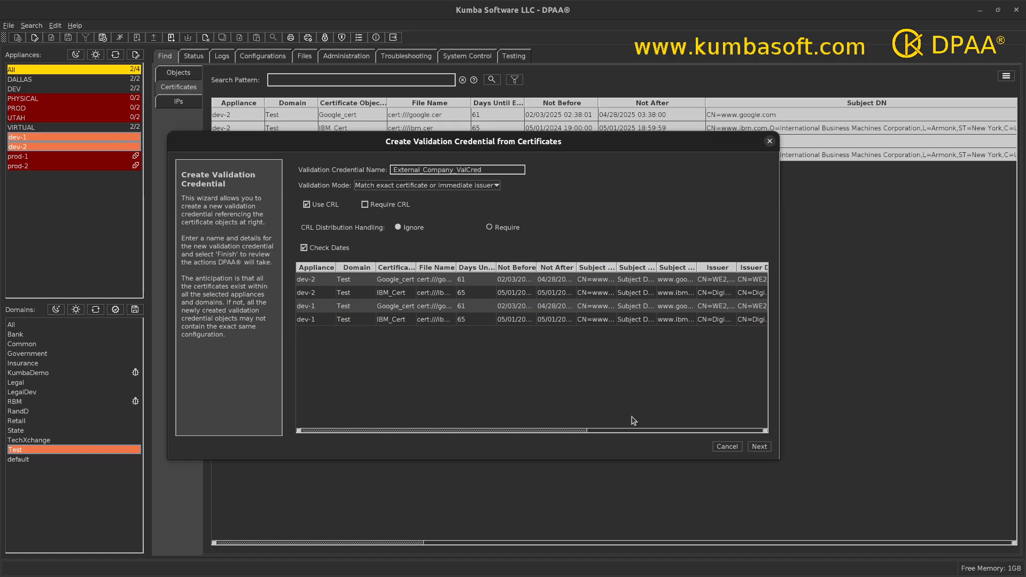
# Review the planned validation credentials for dev-1 and dev-2, create them, and close the results.
pyautogui.click(758, 448)
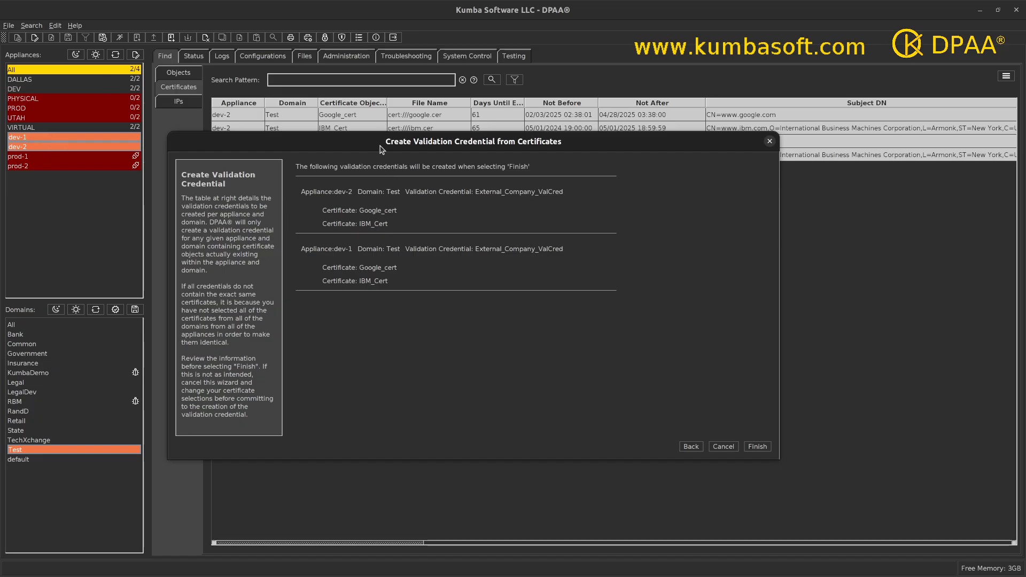
pyautogui.moveTo(380, 141); pyautogui.dragTo(411, 167)
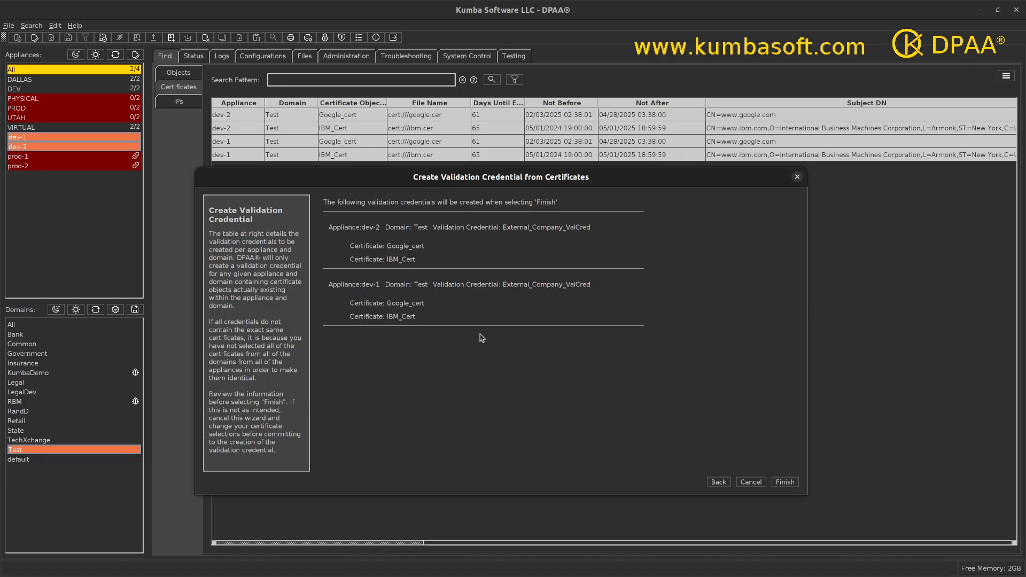
pyautogui.click(784, 482)
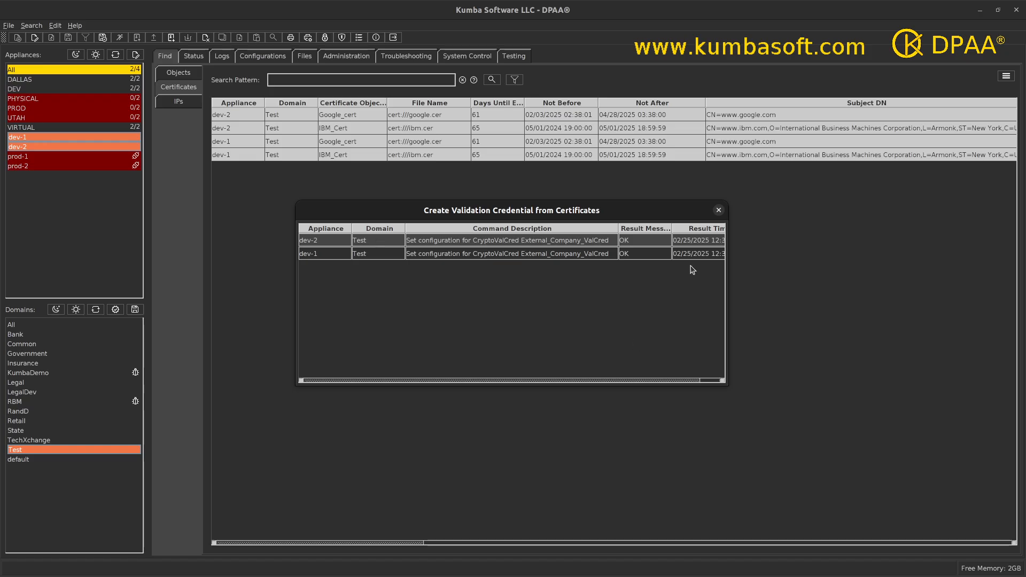
pyautogui.click(719, 211)
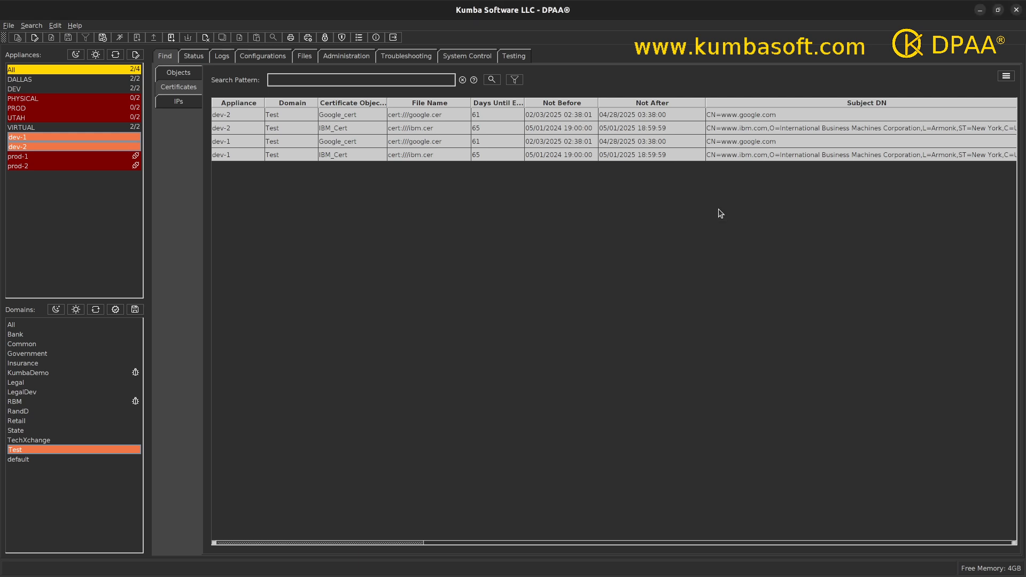
# Search the Test domain for all Crypto Validation Credential objects on both appliances.
pyautogui.click(182, 75)
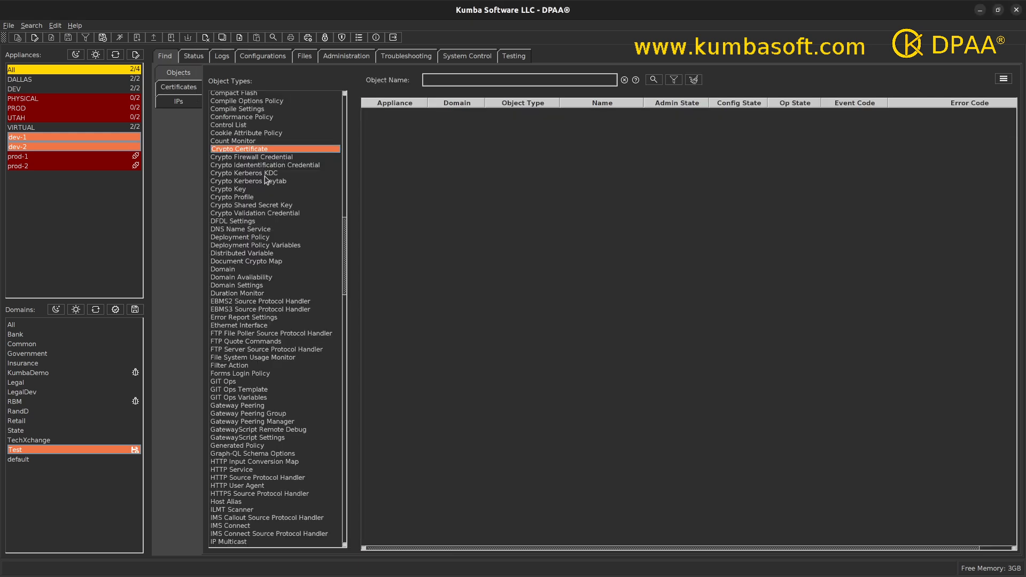
pyautogui.click(260, 213)
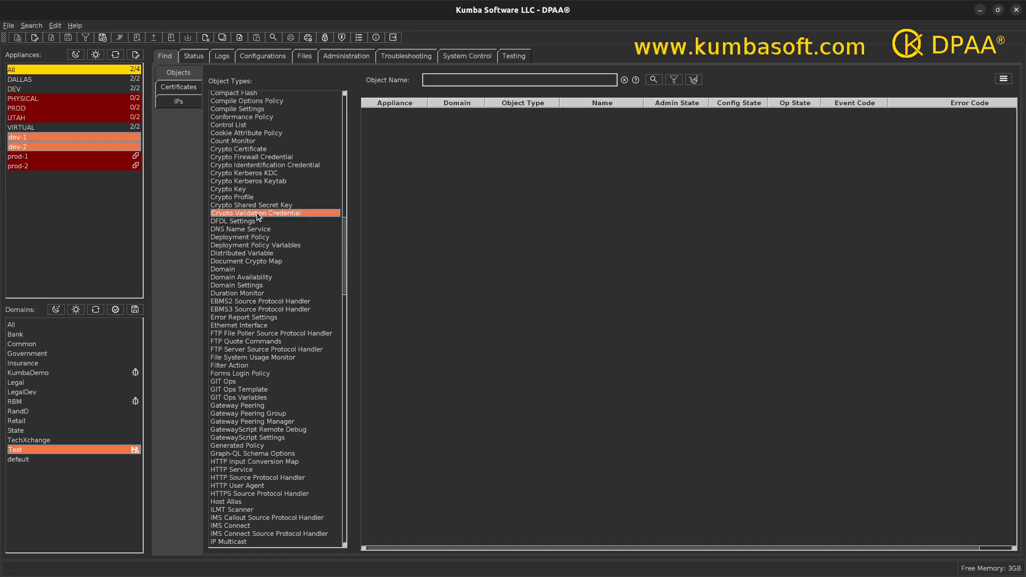
pyautogui.click(653, 80)
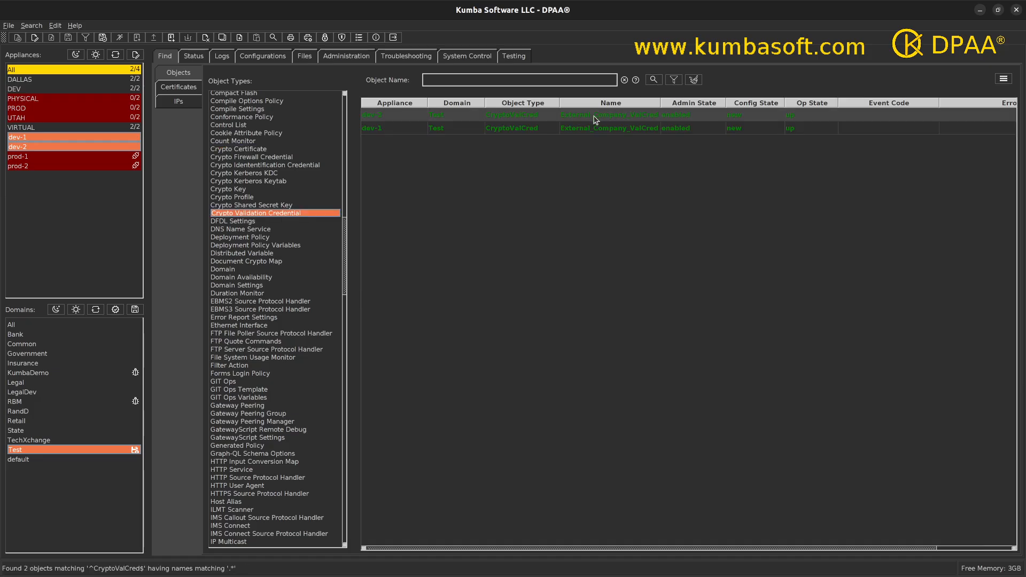
# Compare the configurations of External_Company_ValCred on dev-2 and dev-1 in an enlarged comparison window, then close it.
pyautogui.moveTo(594, 116); pyautogui.dragTo(594, 137)
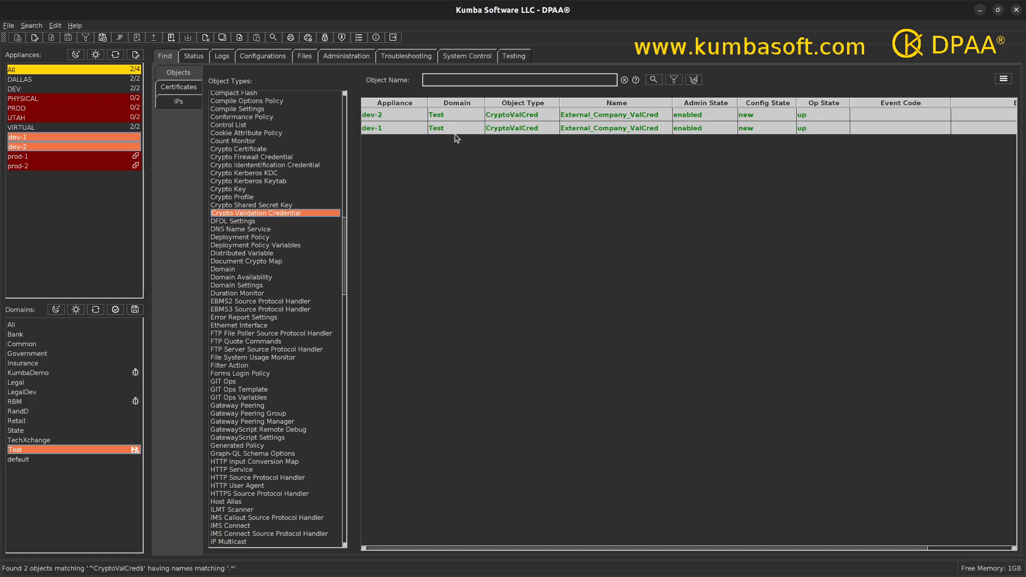
pyautogui.rightClick(490, 132)
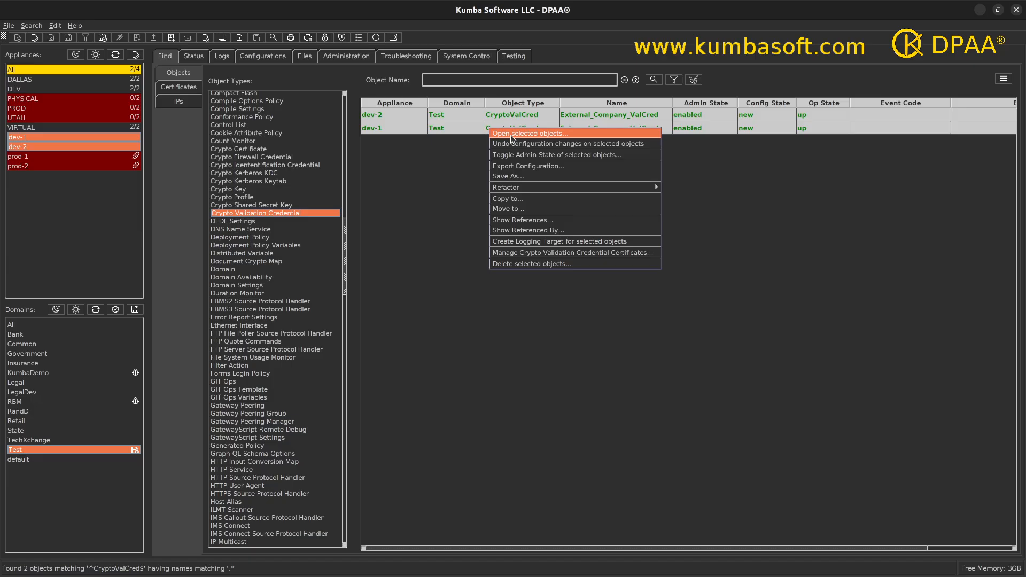
pyautogui.click(511, 134)
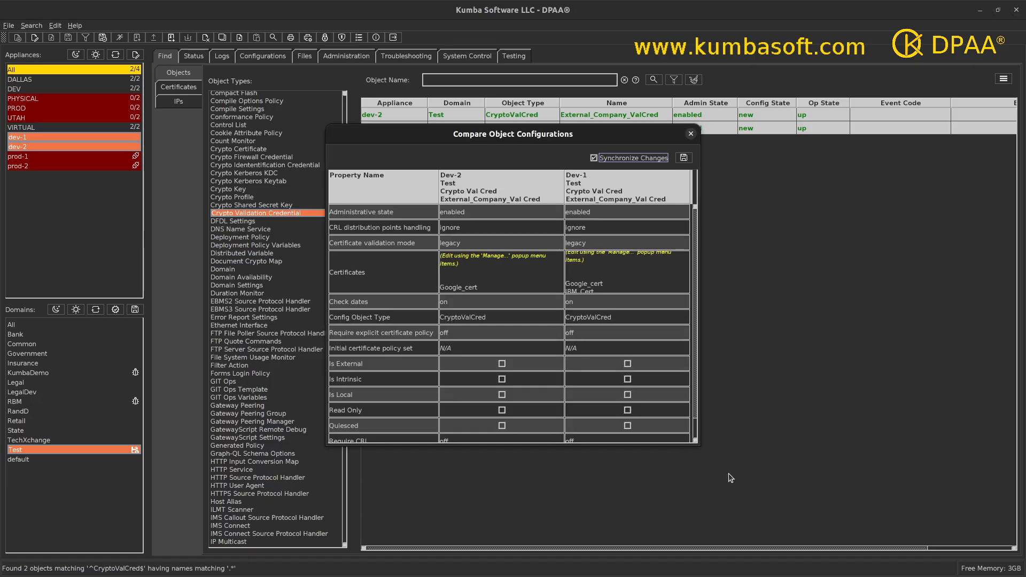
pyautogui.moveTo(705, 455); pyautogui.dragTo(798, 535)
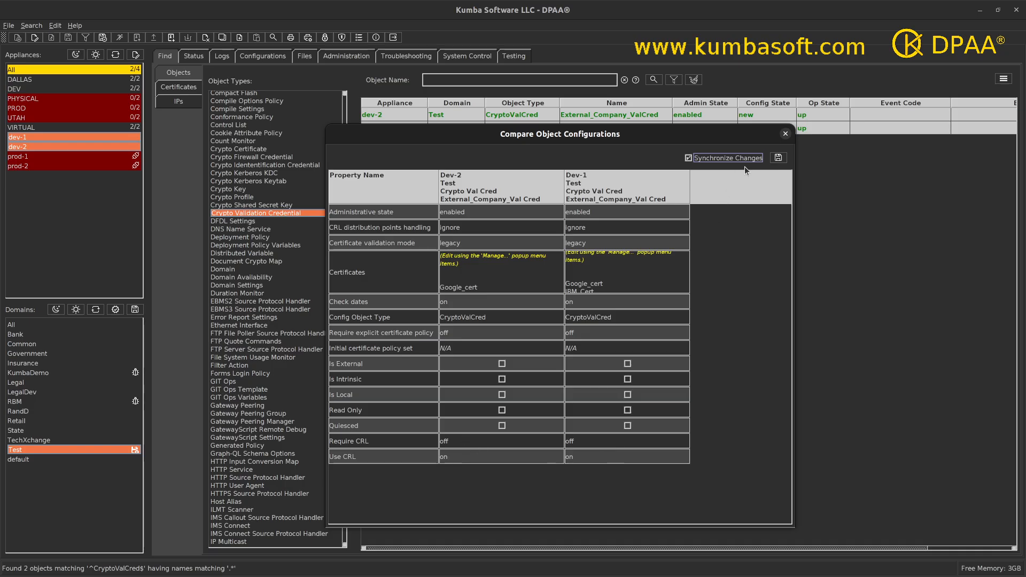
pyautogui.click(785, 135)
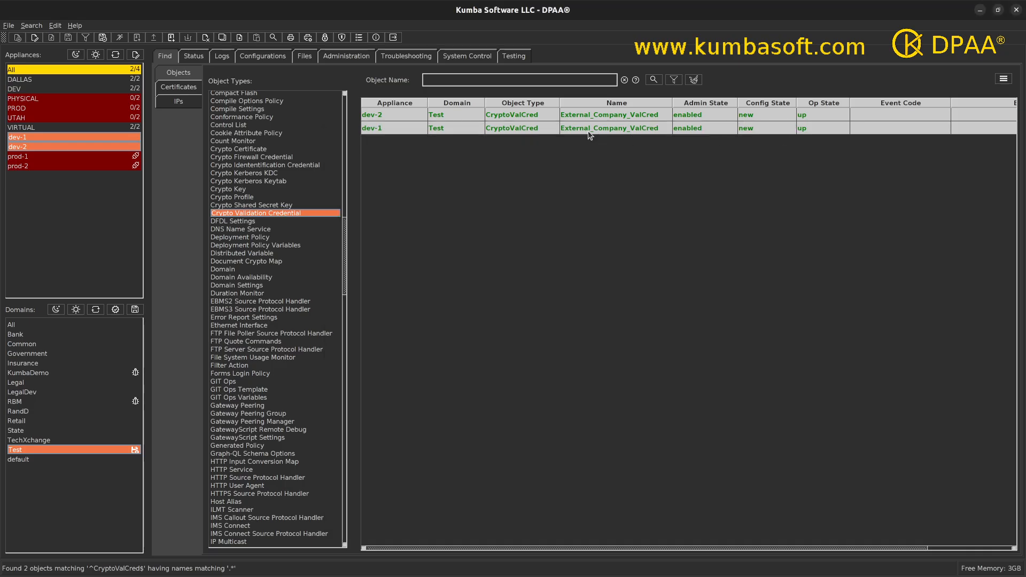
# View the certificates managed in both External_Company_ValCred objects and leave the wizard without making changes.
pyautogui.rightClick(527, 128)
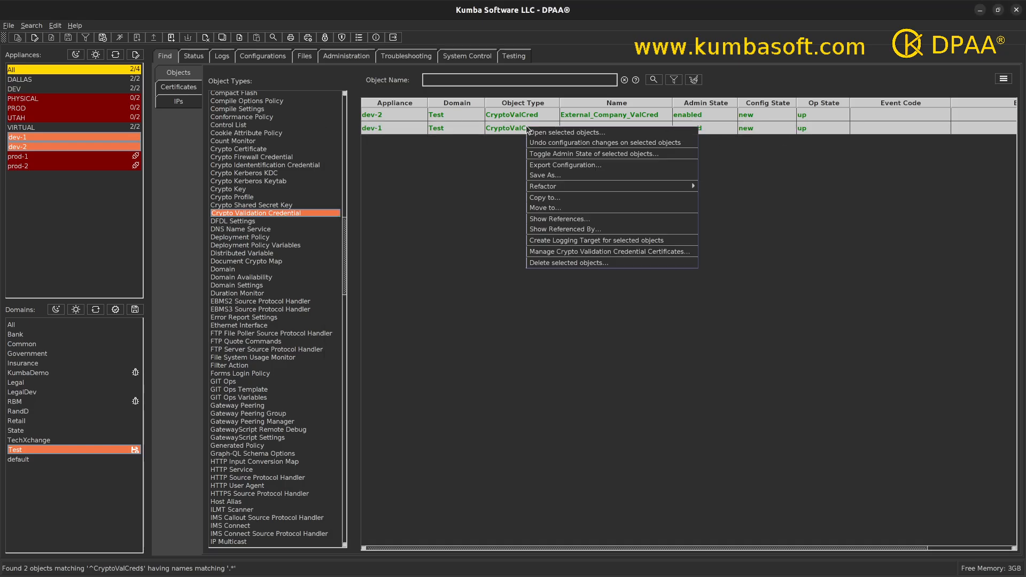
pyautogui.click(589, 251)
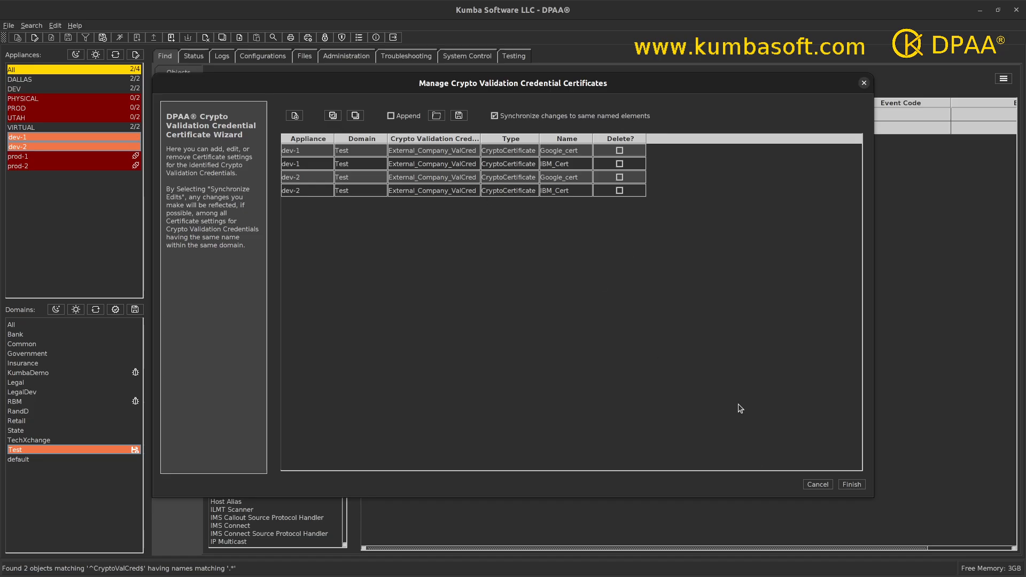
pyautogui.click(817, 485)
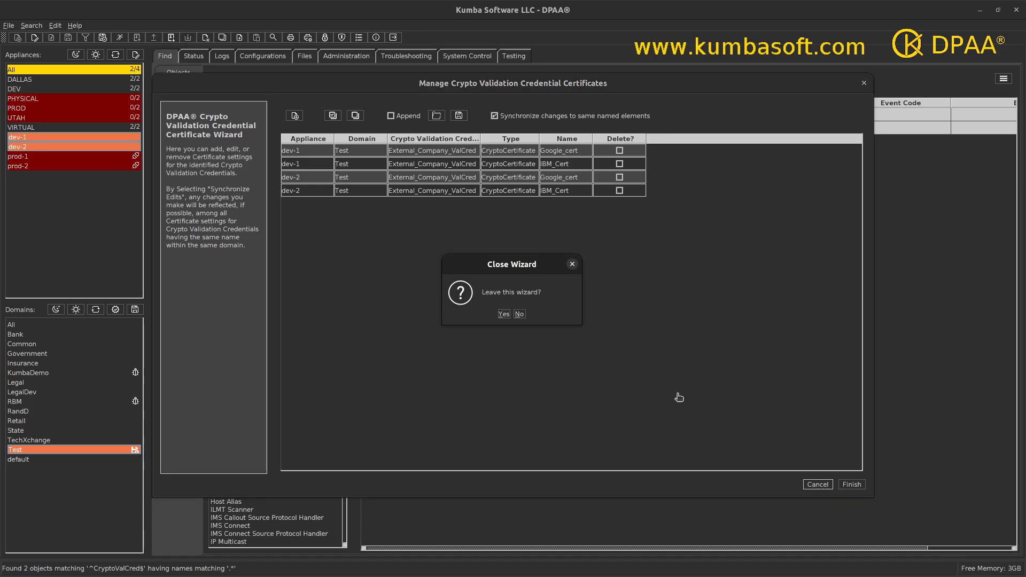
pyautogui.click(504, 316)
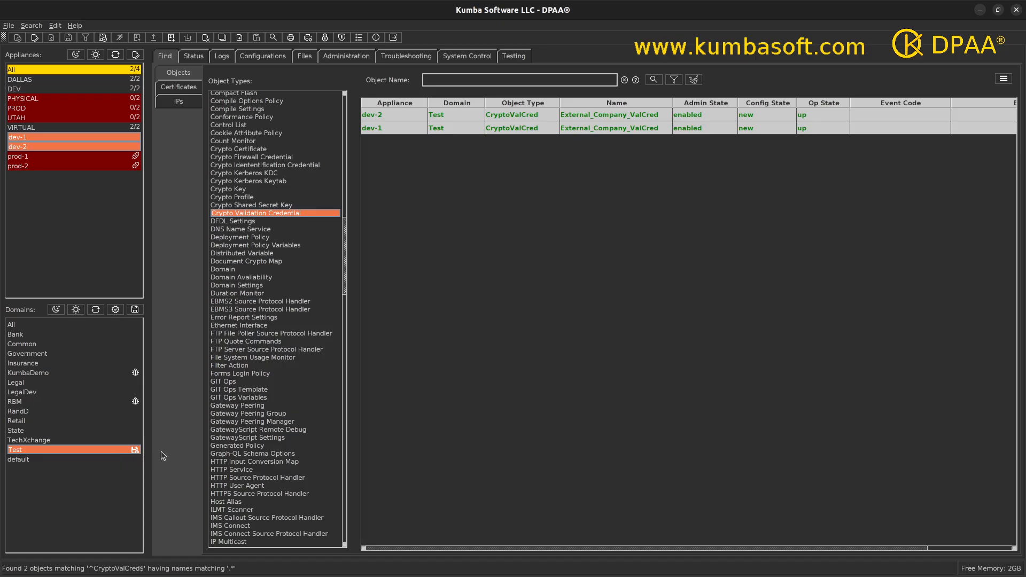
# Save the Test domain's configuration on both appliances and refresh the Crypto Validation Credential list.
pyautogui.click(135, 310)
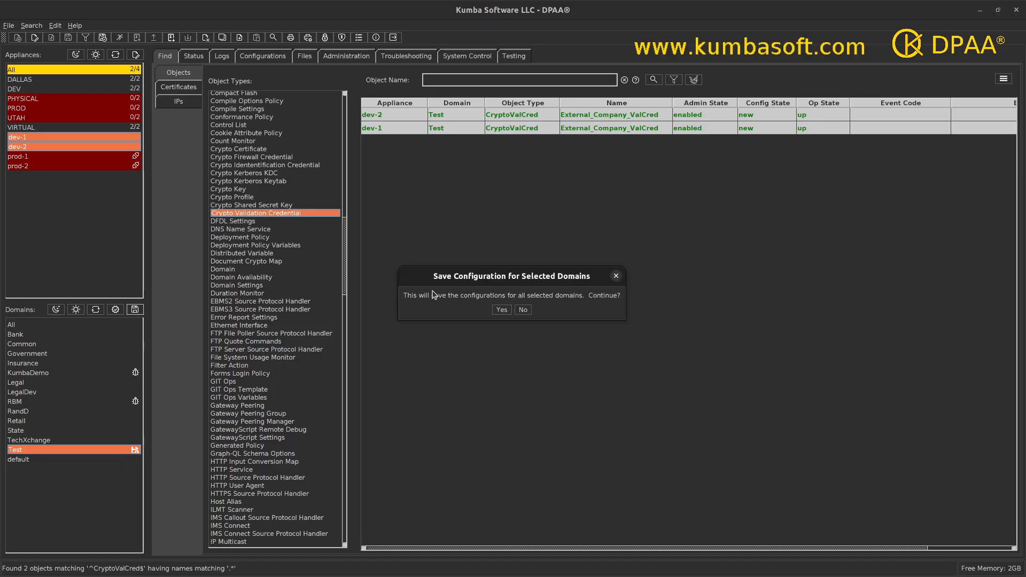
pyautogui.click(501, 310)
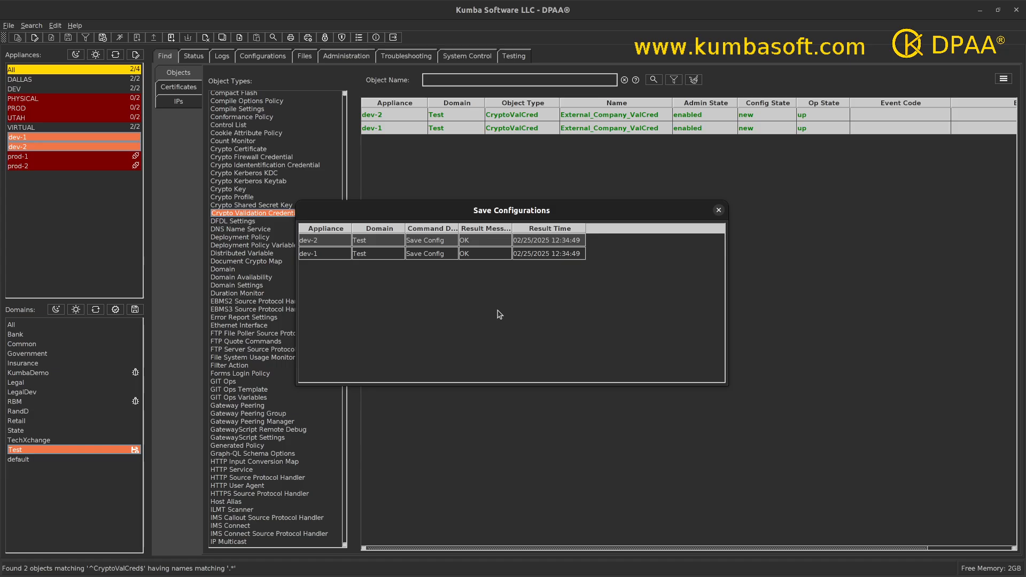
pyautogui.click(719, 210)
pyautogui.click(653, 79)
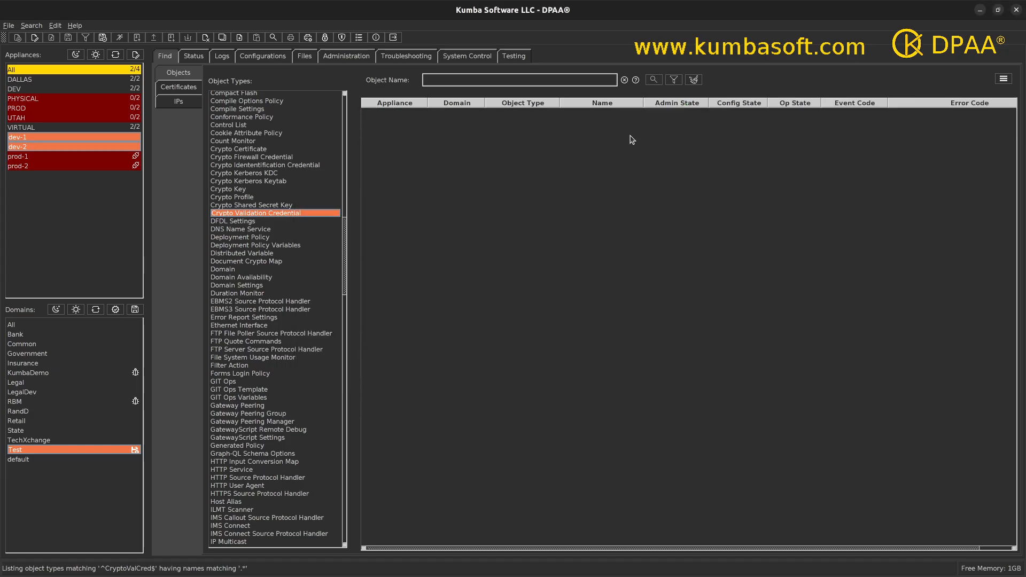